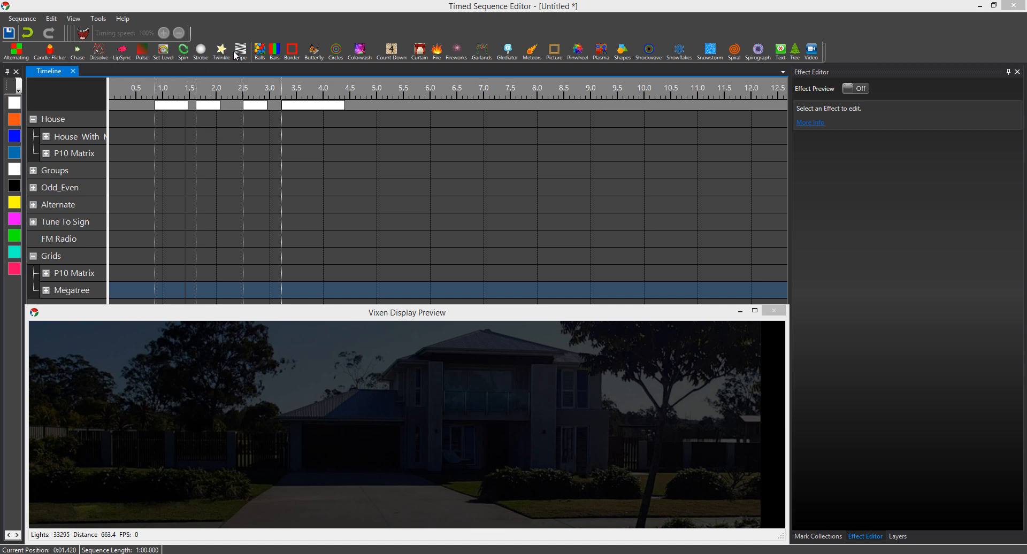
# - Add a Strobe effect to the Megatree row at about 0.4 s and extend its end to about 5.7 s
pyautogui.click(202, 52)
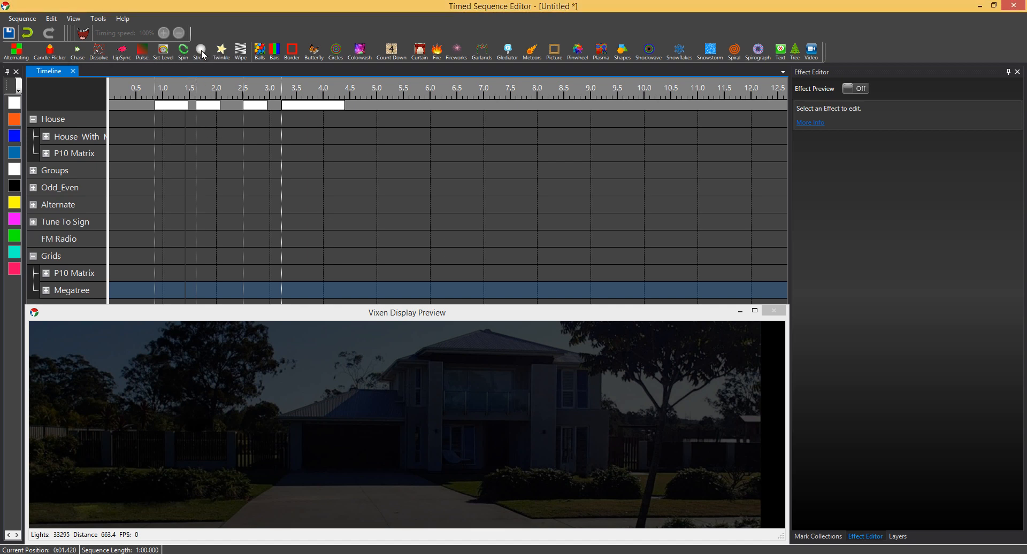
pyautogui.moveTo(202, 53); pyautogui.dragTo(131, 288)
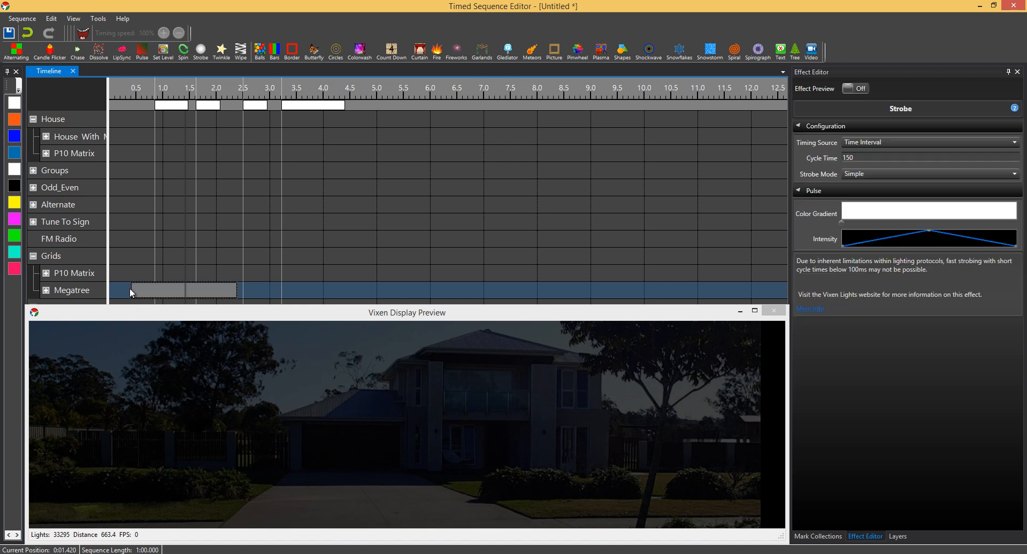
pyautogui.moveTo(234, 293); pyautogui.dragTo(416, 293)
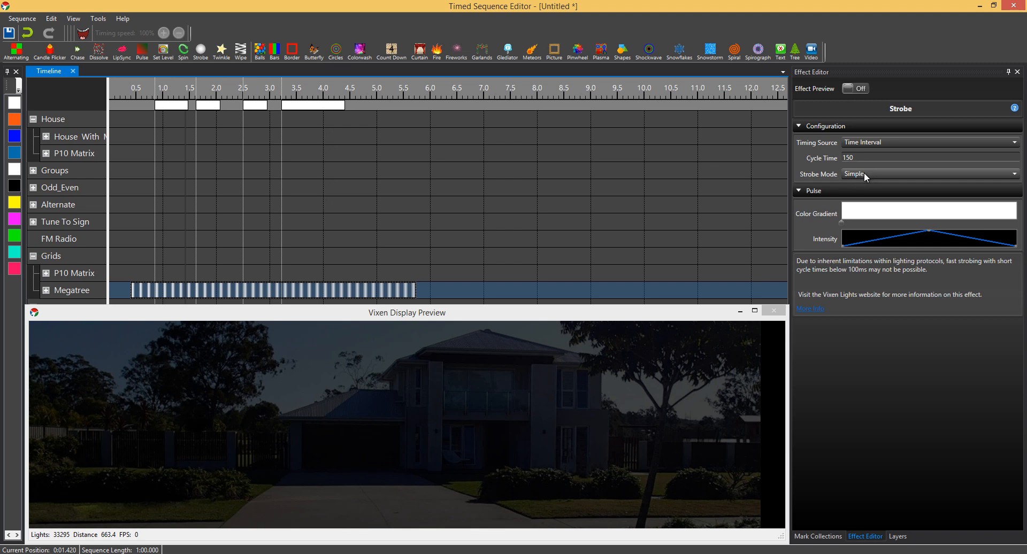
# - Set the Strobe effect's cycle time to 1500, running the effect preview before and after the change
pyautogui.click(845, 89)
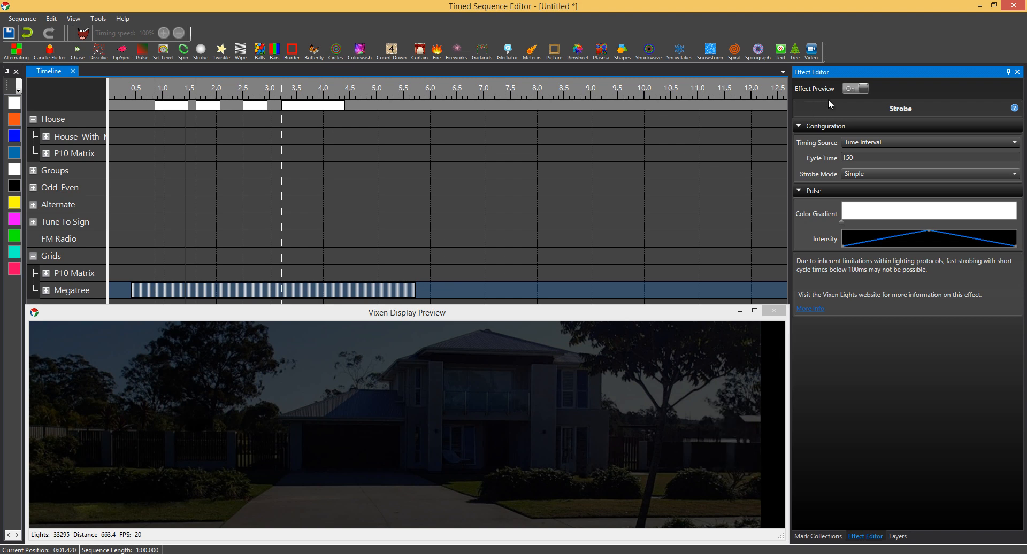
pyautogui.click(849, 87)
pyautogui.click(895, 159)
pyautogui.write('0')
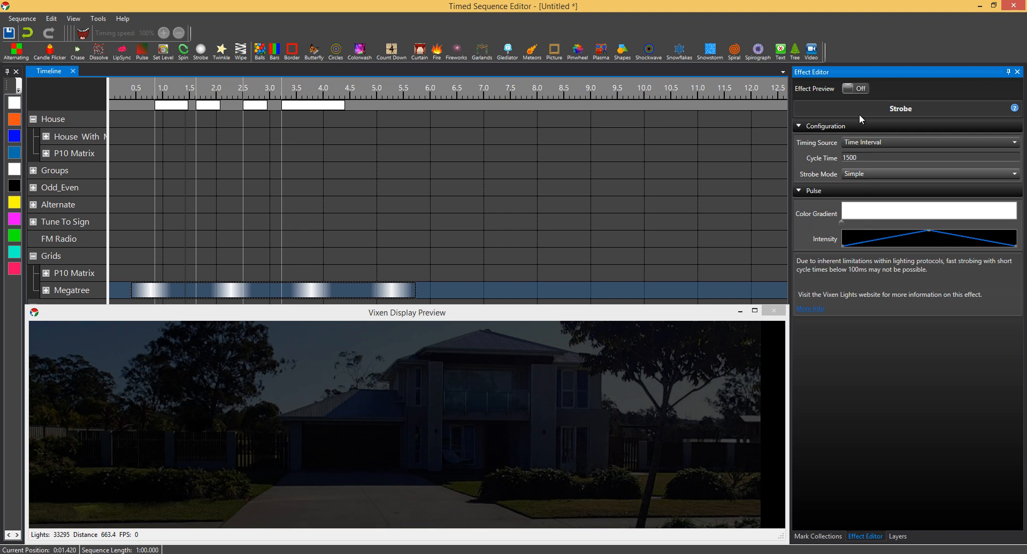
pyautogui.click(849, 89)
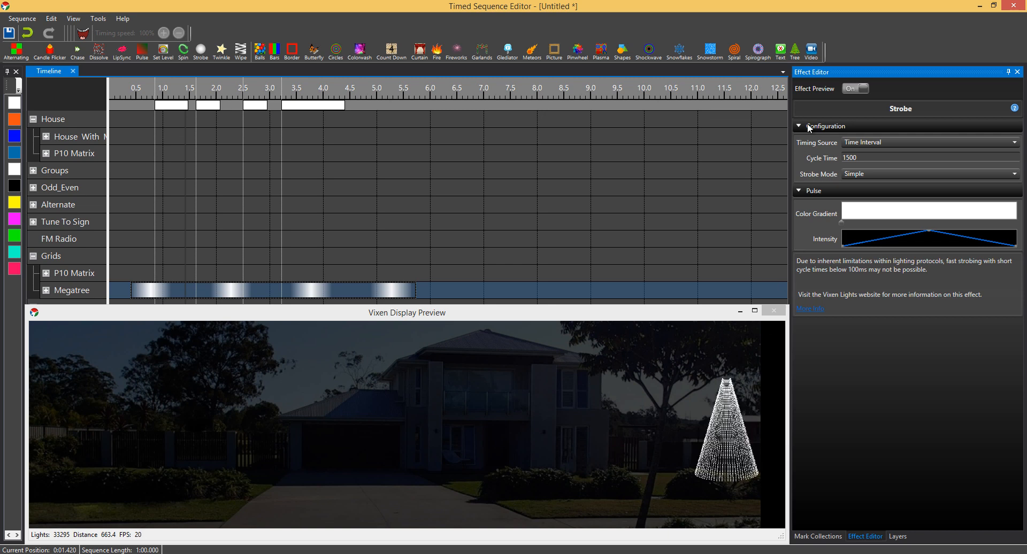
pyautogui.click(853, 87)
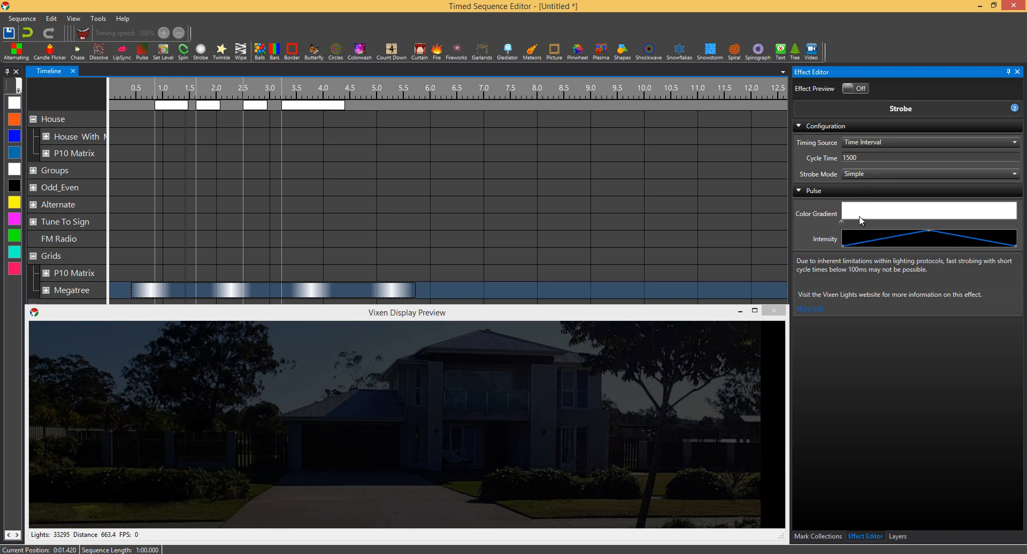
# - Switch the strobe mode to Advanced and preview the effect with the On Time curve raised to its maximum
pyautogui.click(862, 175)
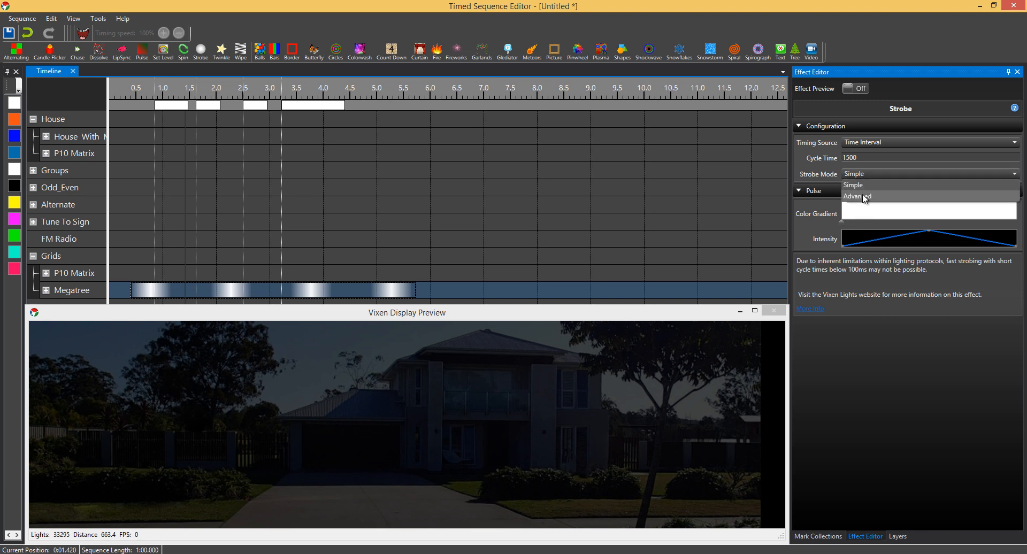
pyautogui.click(862, 196)
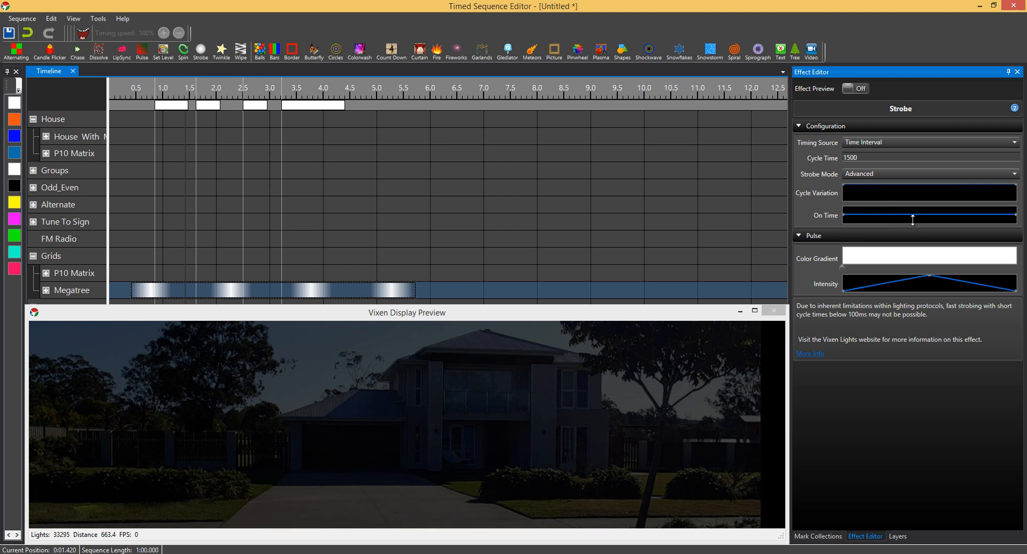
pyautogui.moveTo(913, 220)
pyautogui.moveTo(930, 229); pyautogui.dragTo(977, 233)
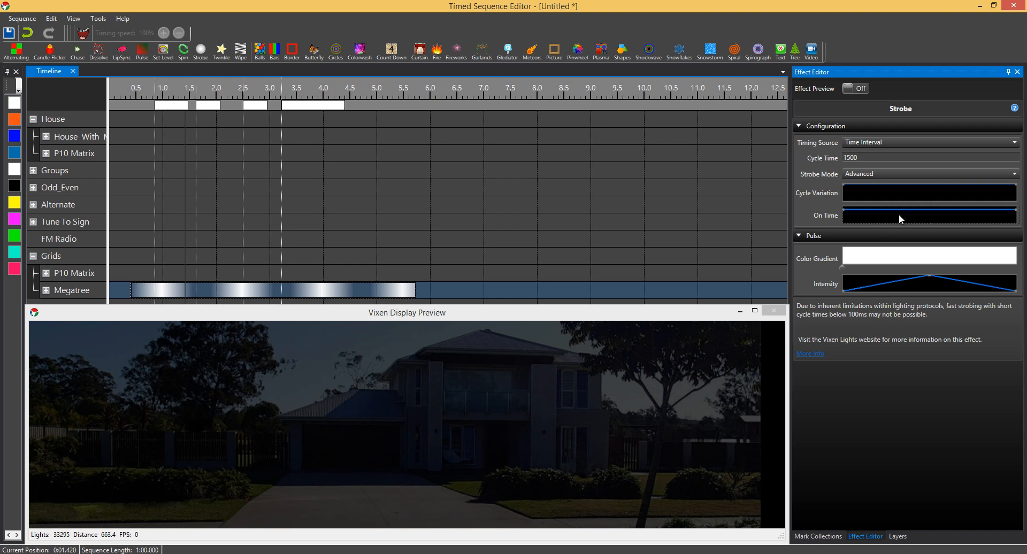
pyautogui.click(847, 89)
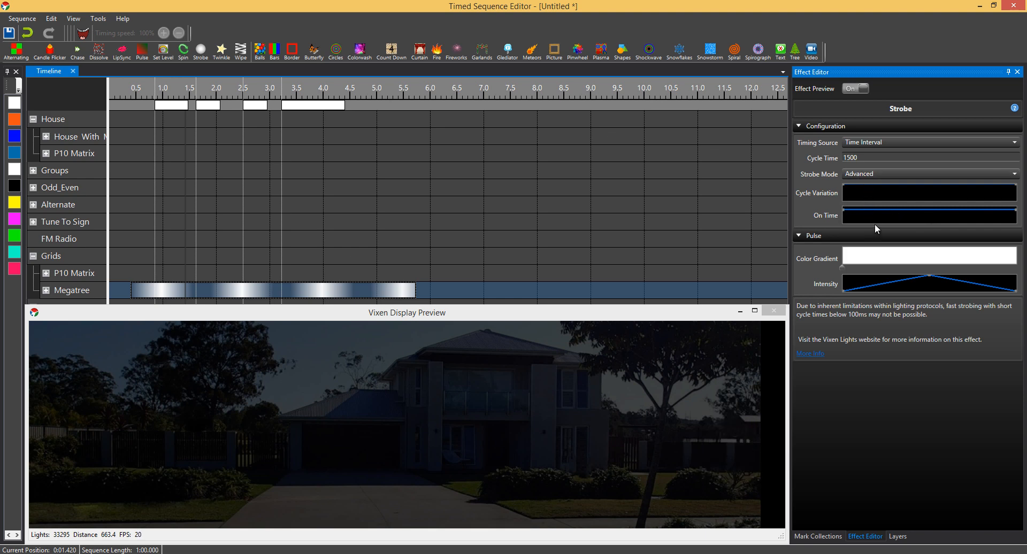
# - Lower the strobe's On Time curve and its Cycle Variation curve to about mid-height
pyautogui.moveTo(973, 228); pyautogui.dragTo(928, 227)
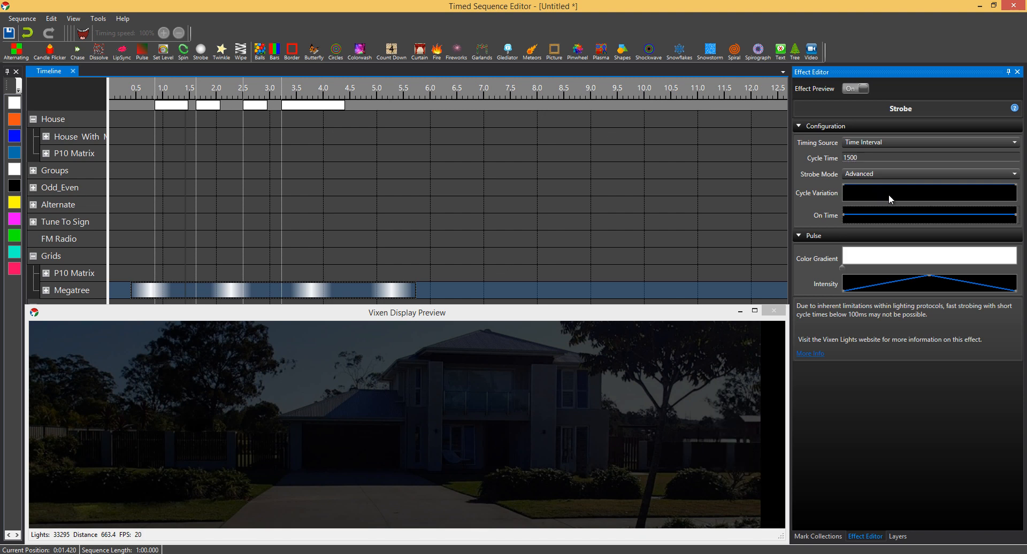
pyautogui.moveTo(912, 188)
pyautogui.moveTo(1010, 206); pyautogui.dragTo(929, 209)
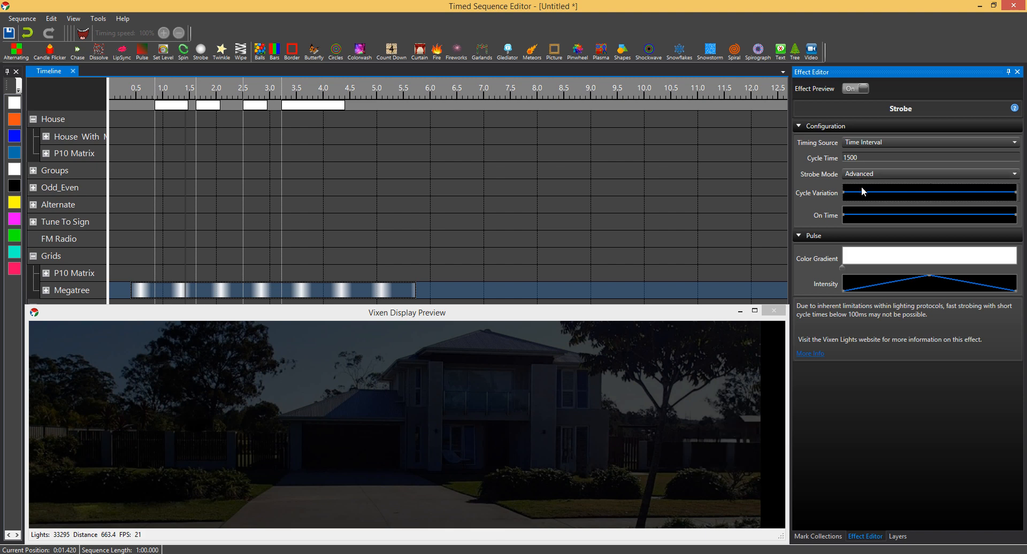
# - Return the strobe mode to Simple and take the timing from Mark Collection - Label Duration using Default Marks
pyautogui.click(868, 174)
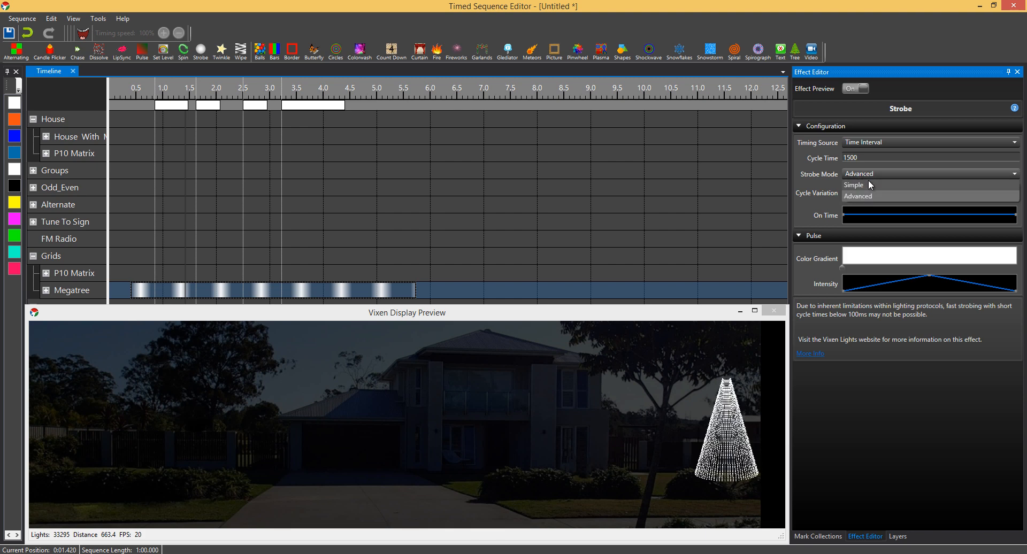
pyautogui.click(868, 184)
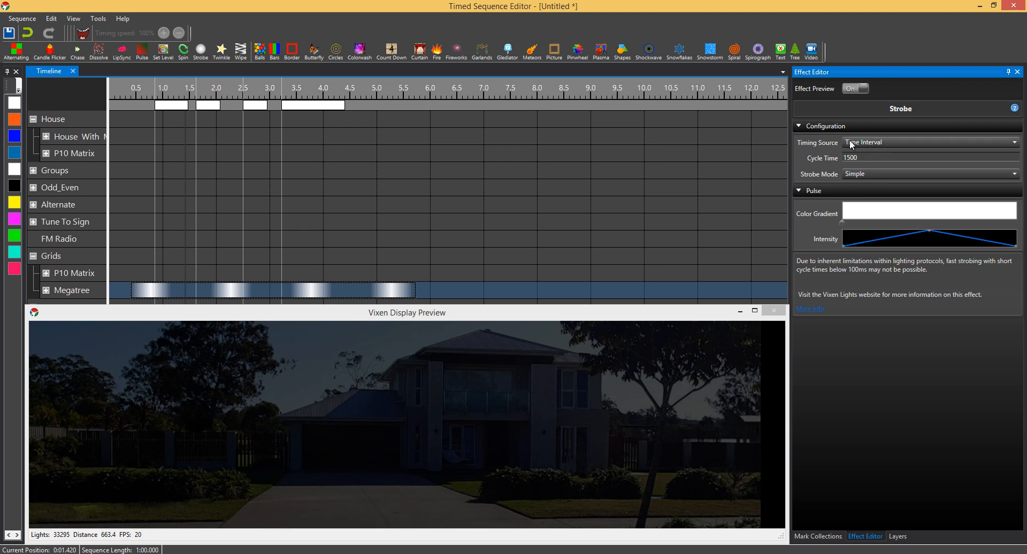
pyautogui.click(870, 141)
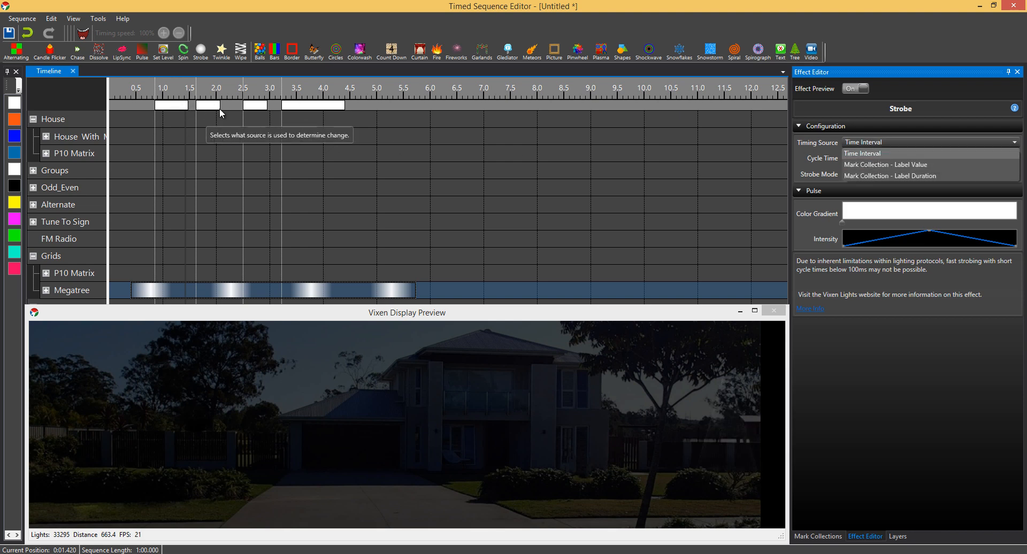
pyautogui.click(909, 176)
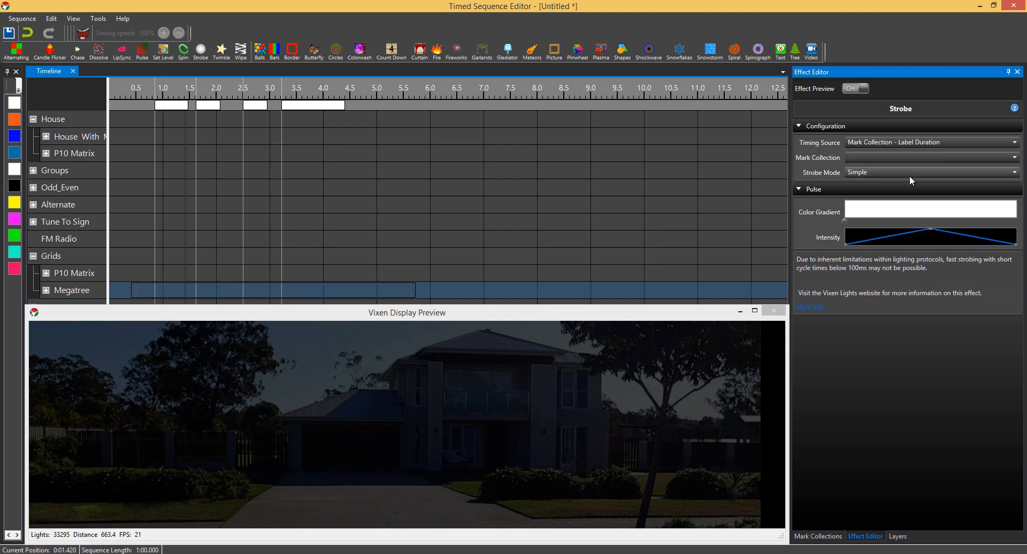
pyautogui.click(906, 159)
pyautogui.click(896, 168)
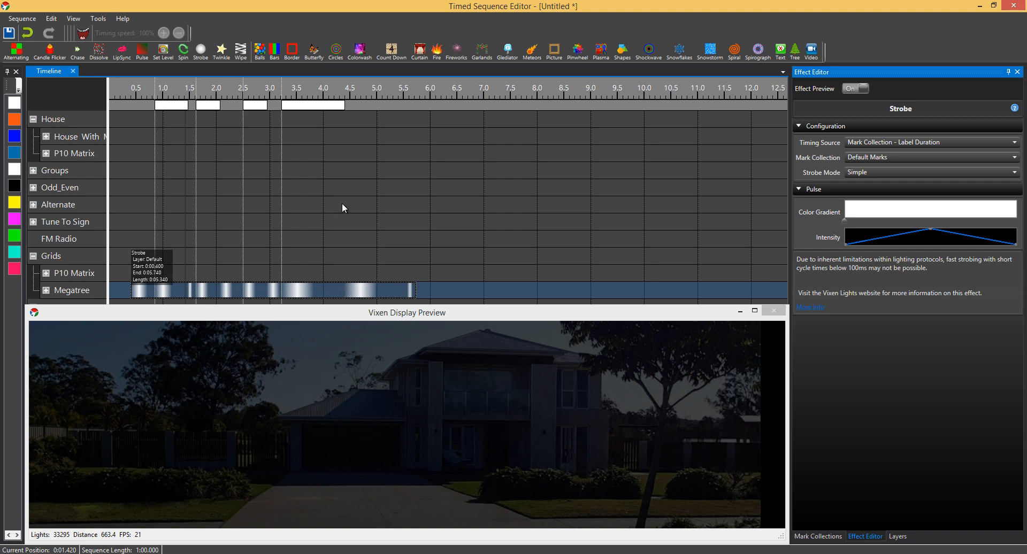
# - Turn off the effect preview and resize the fourth mark, first shortening it, so that it ends at about 4.1 s
pyautogui.moveTo(345, 105); pyautogui.dragTo(308, 107)
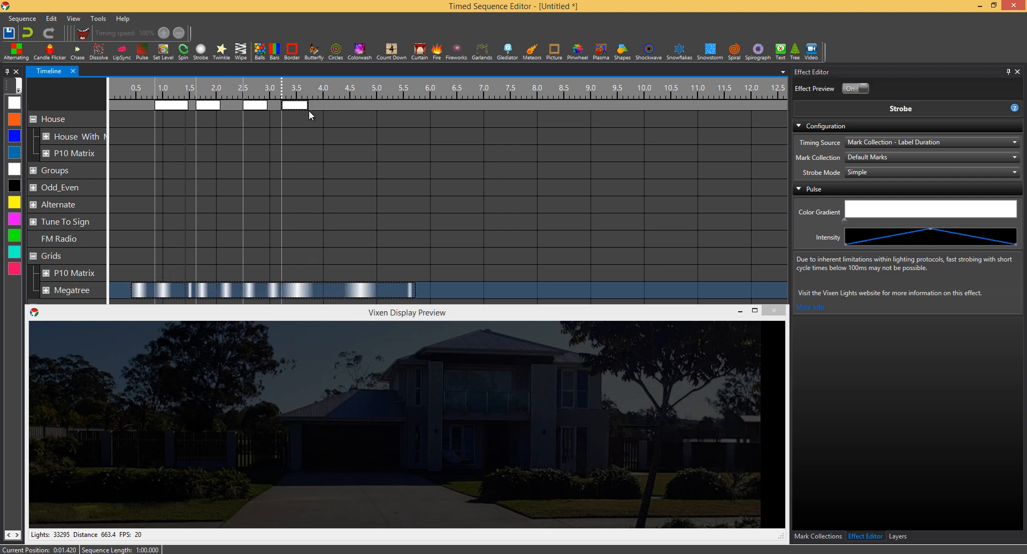
pyautogui.click(853, 87)
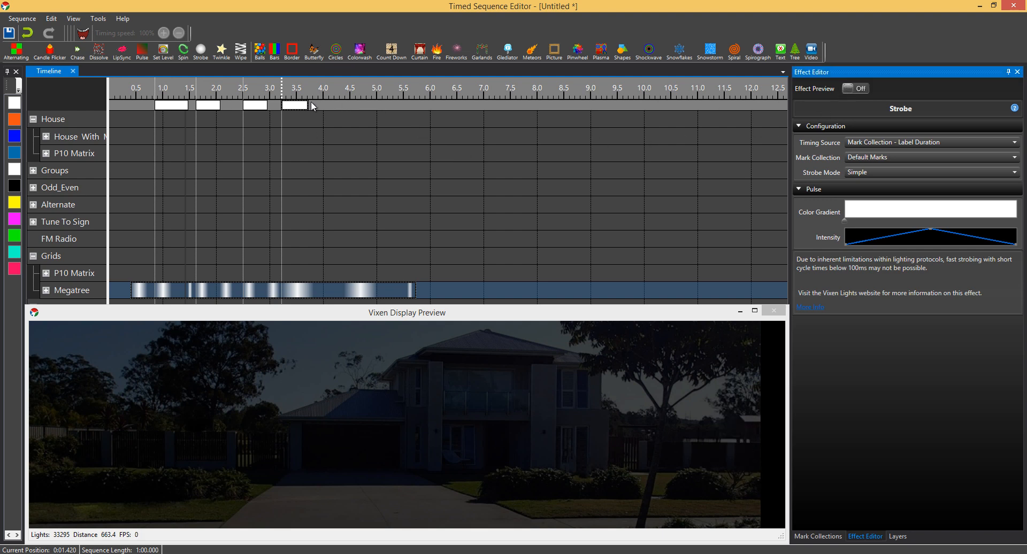
pyautogui.moveTo(311, 105); pyautogui.dragTo(303, 106)
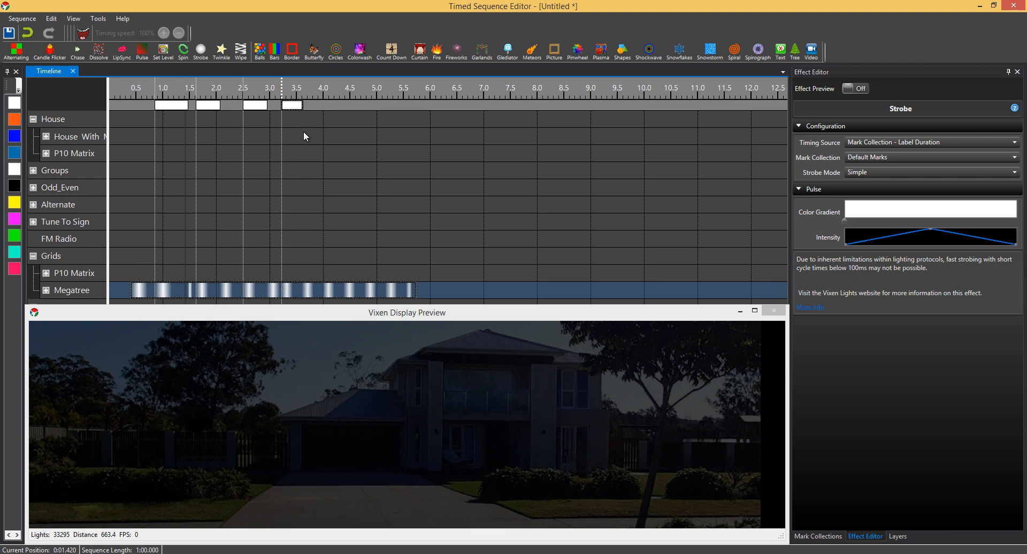
pyautogui.moveTo(303, 107); pyautogui.dragTo(329, 109)
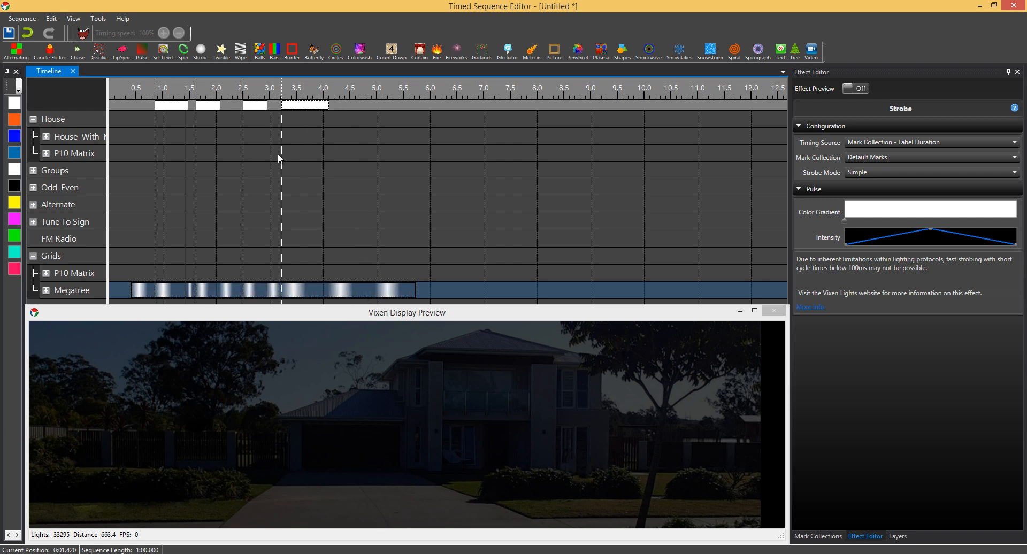
# - Shorten the first mark to end at about 1.0 s and extend the second mark to about 2.3 s
pyautogui.moveTo(188, 105); pyautogui.dragTo(167, 106)
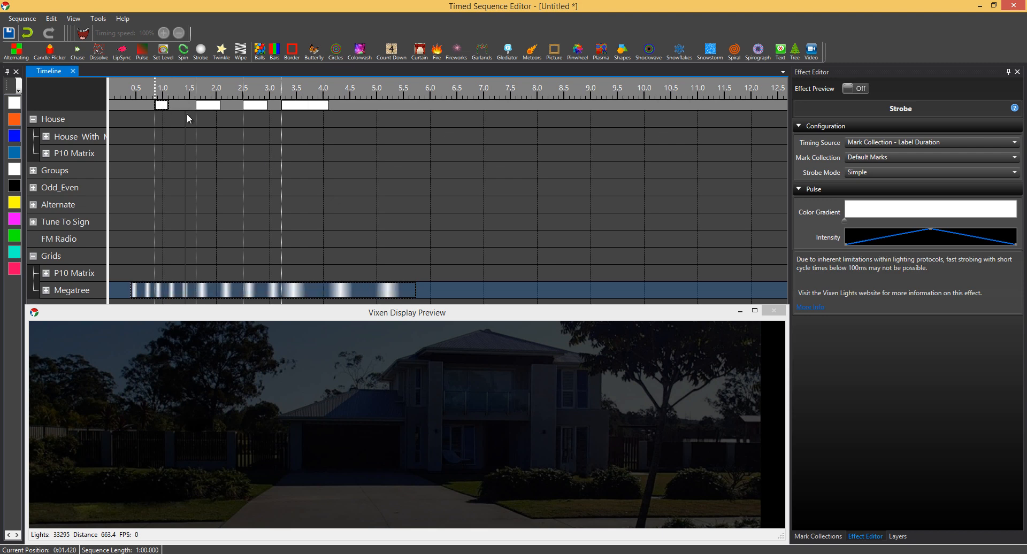
pyautogui.moveTo(169, 106); pyautogui.dragTo(163, 106)
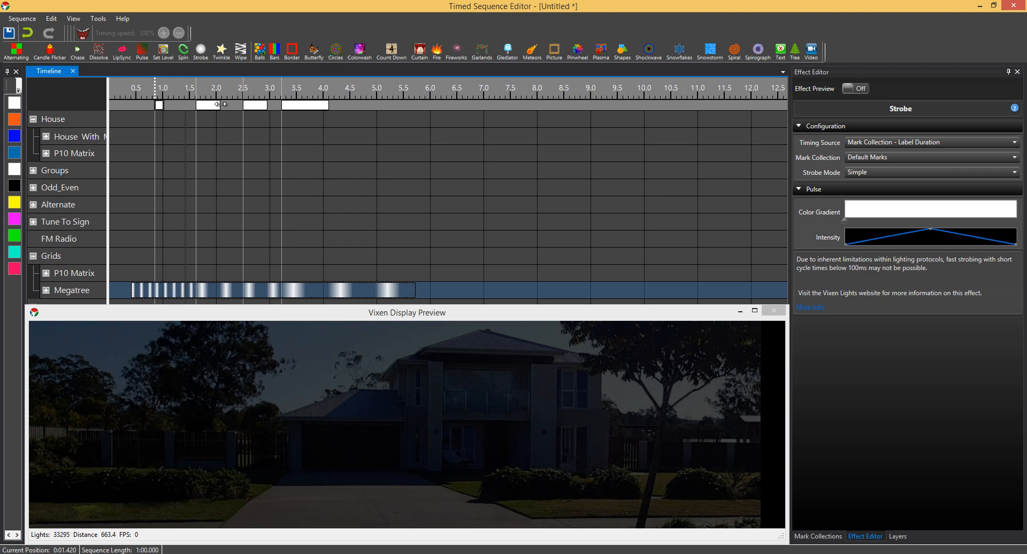
pyautogui.moveTo(220, 104); pyautogui.dragTo(232, 104)
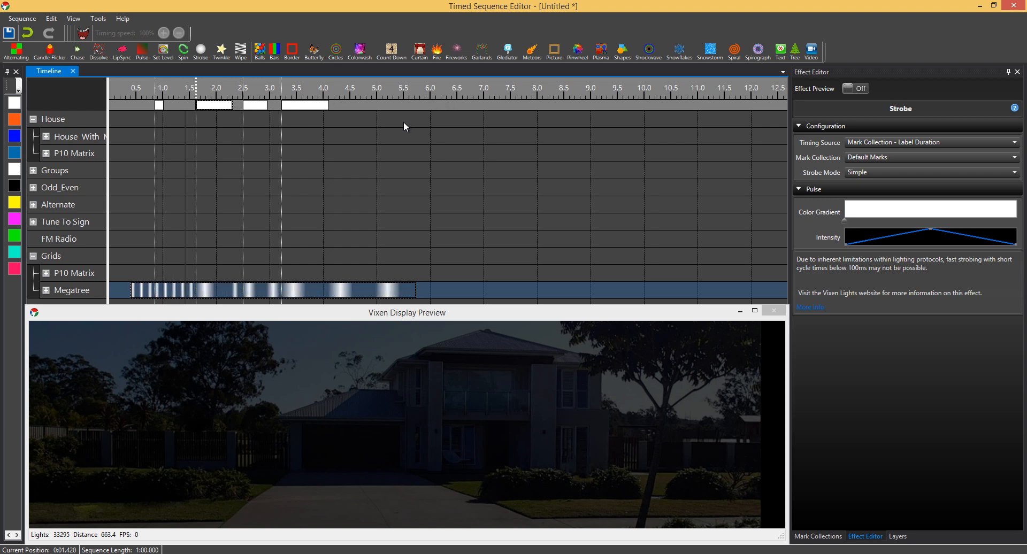
# - Change the strobe's timing source to Mark Collection - Label Value and label the second mark 300
pyautogui.click(877, 141)
pyautogui.click(906, 166)
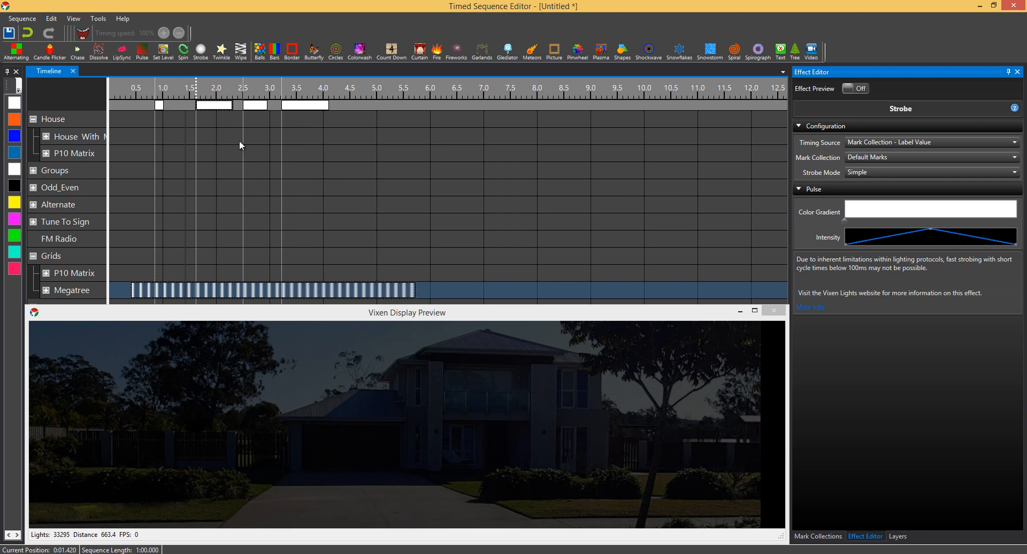
pyautogui.rightClick(223, 106)
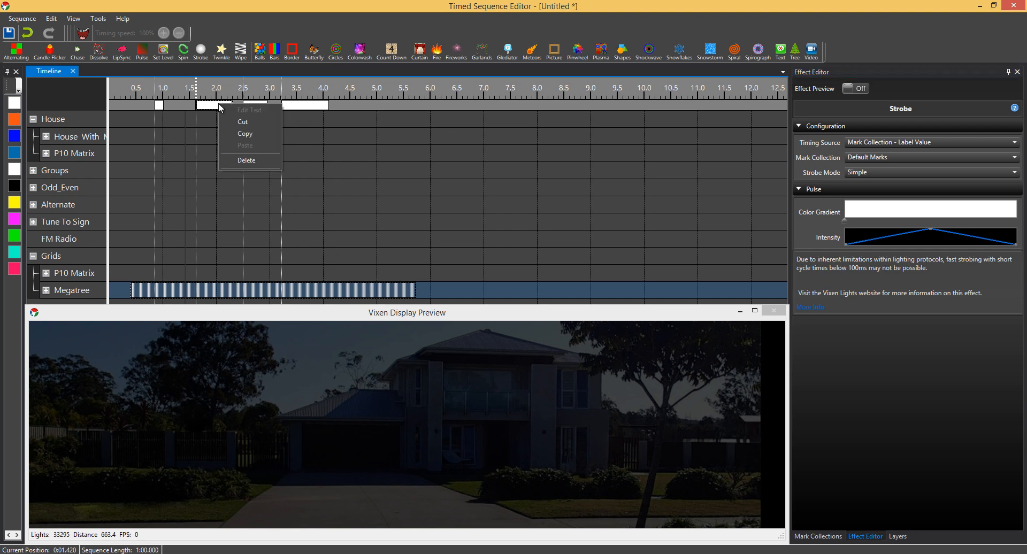
pyautogui.click(217, 108)
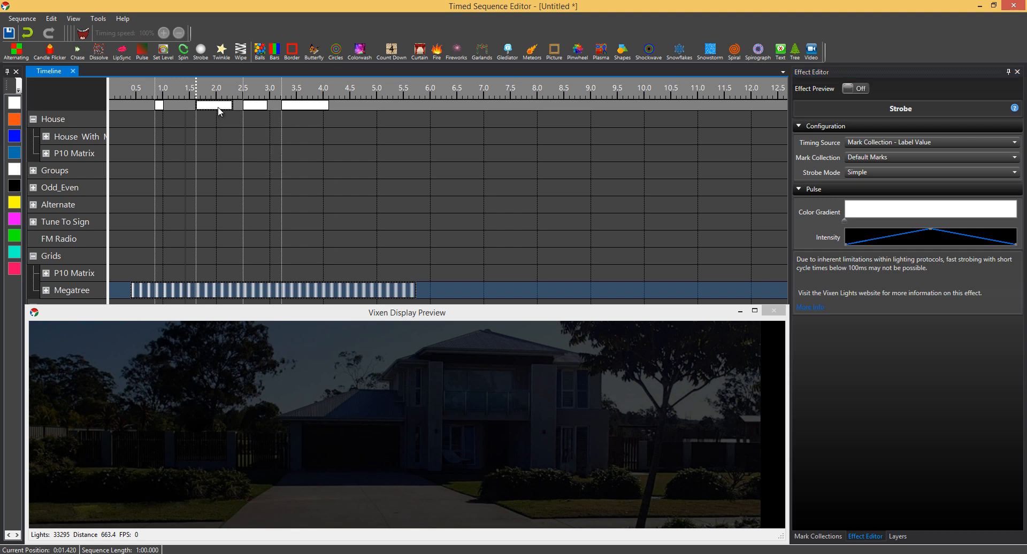
pyautogui.rightClick(219, 109)
pyautogui.click(234, 114)
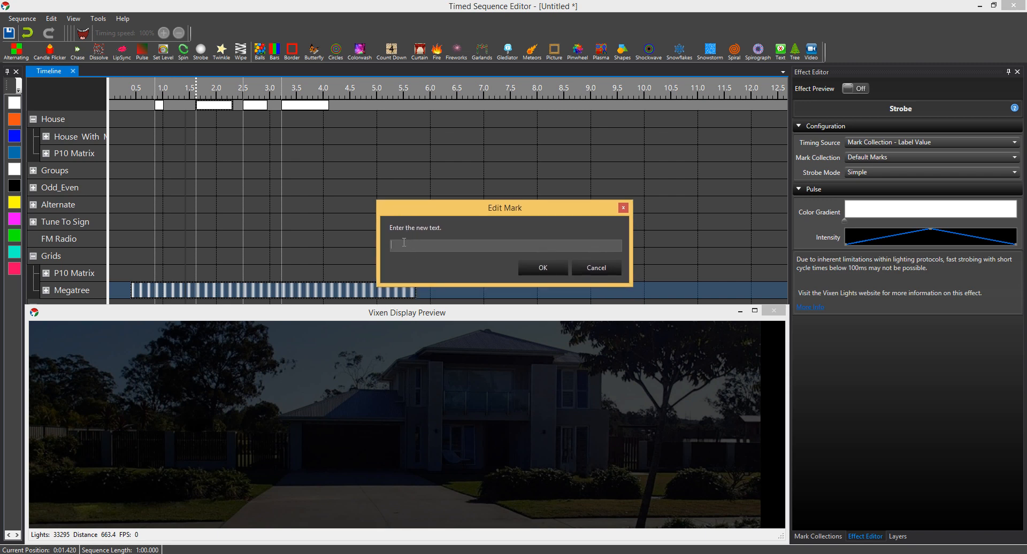
pyautogui.write('300')
pyautogui.click(549, 268)
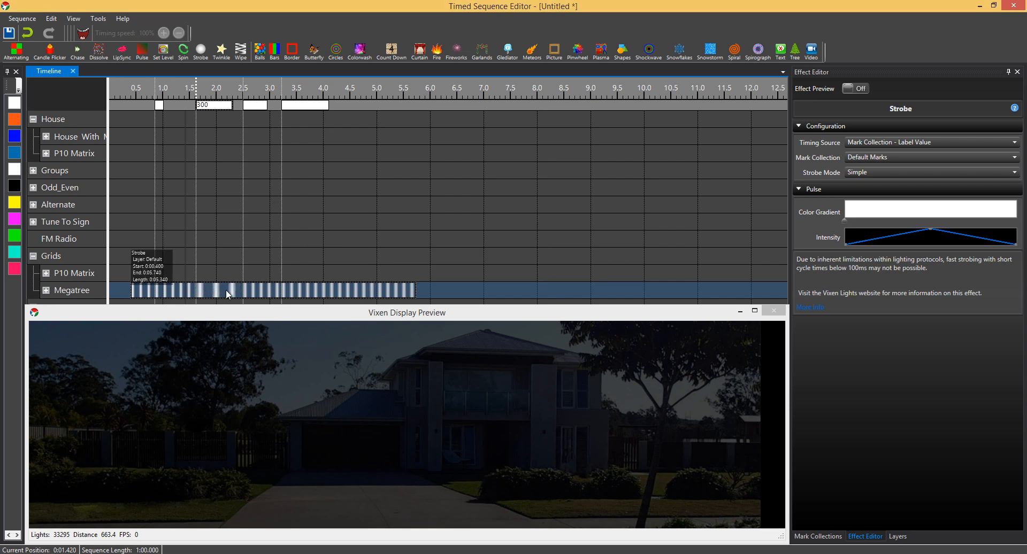
# - Label the fourth mark, starting at about 3.2 s, with the text 600
pyautogui.rightClick(316, 107)
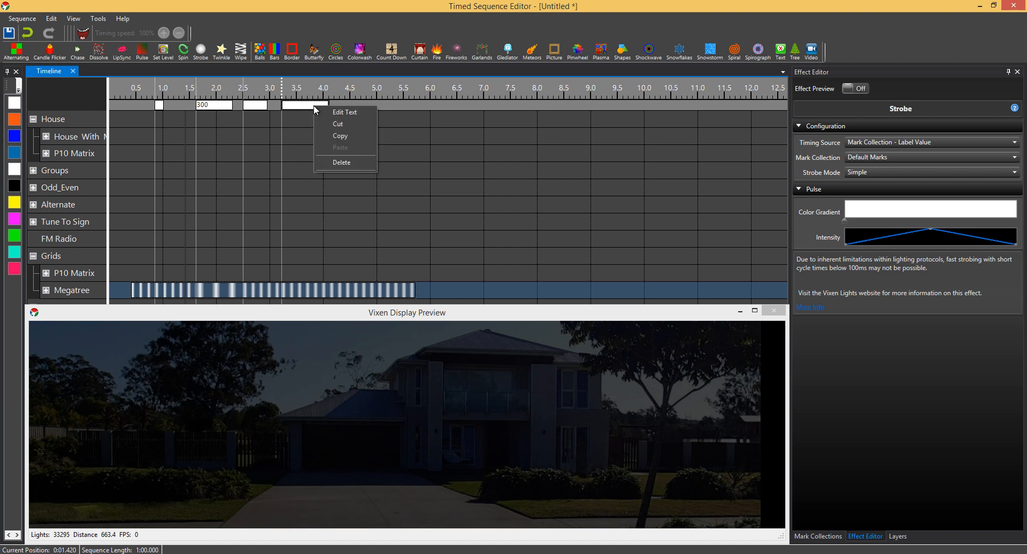
pyautogui.click(327, 111)
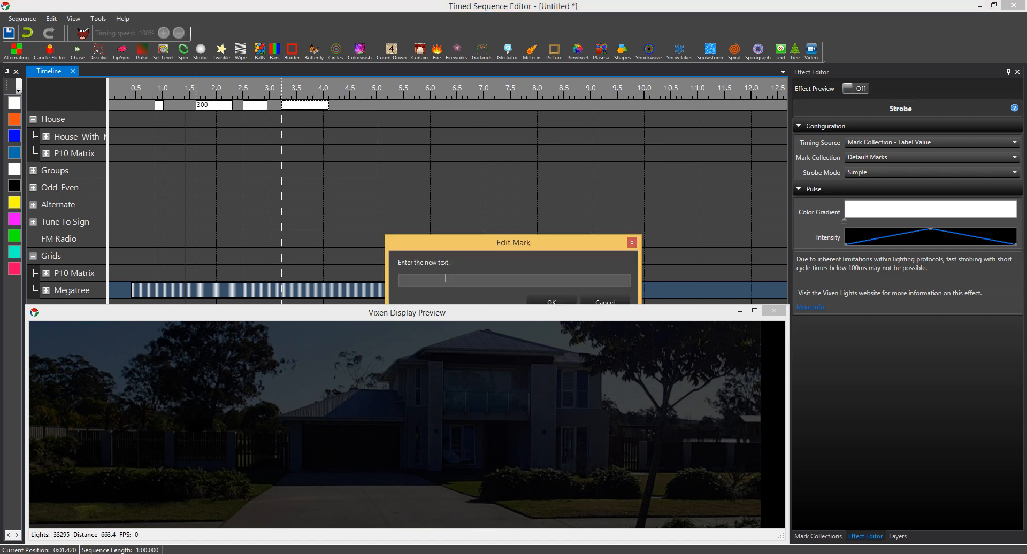
pyautogui.write('600')
pyautogui.click(559, 303)
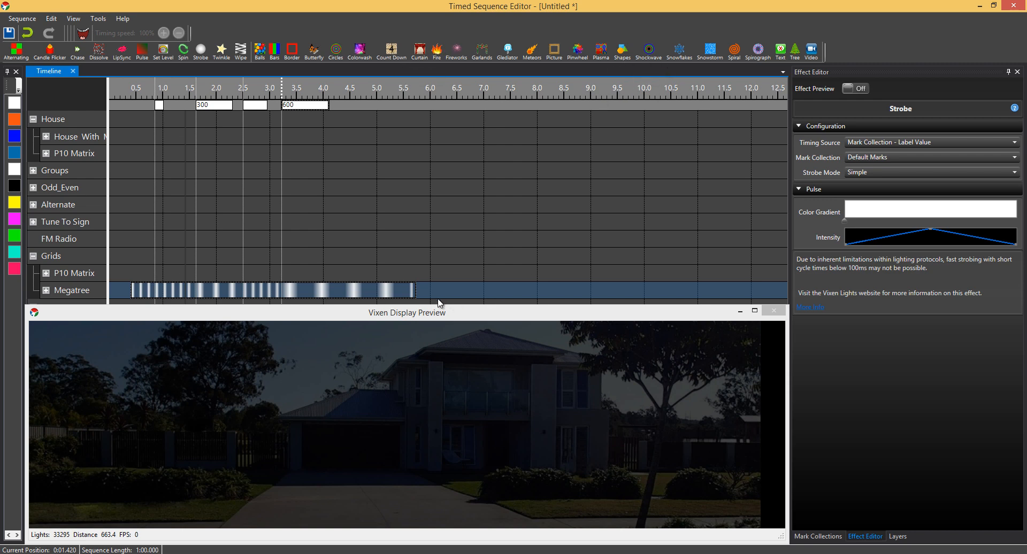
# - Move the Strobe effect from Megatree to the first row inside the House group and preview it there
pyautogui.moveTo(183, 293); pyautogui.dragTo(182, 137)
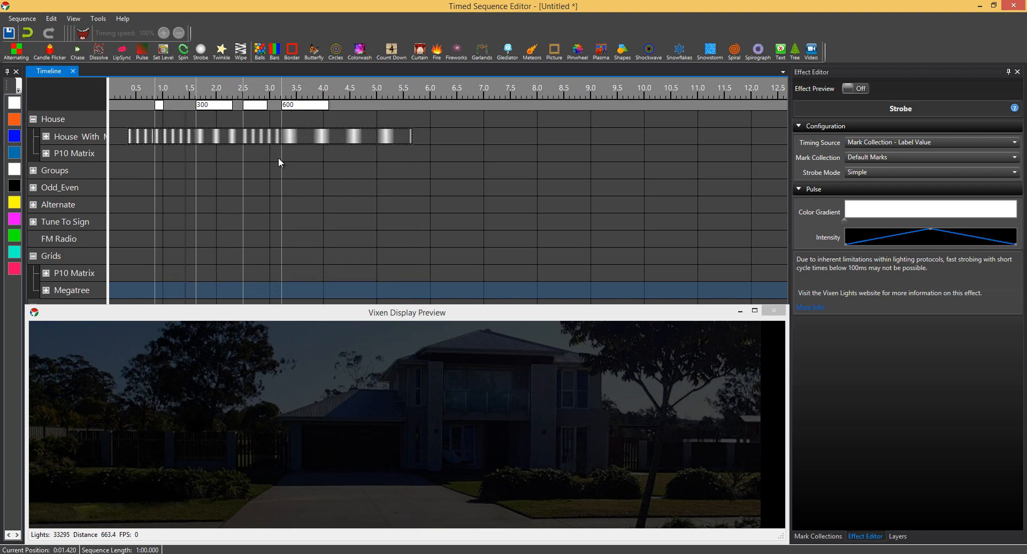
pyautogui.click(854, 89)
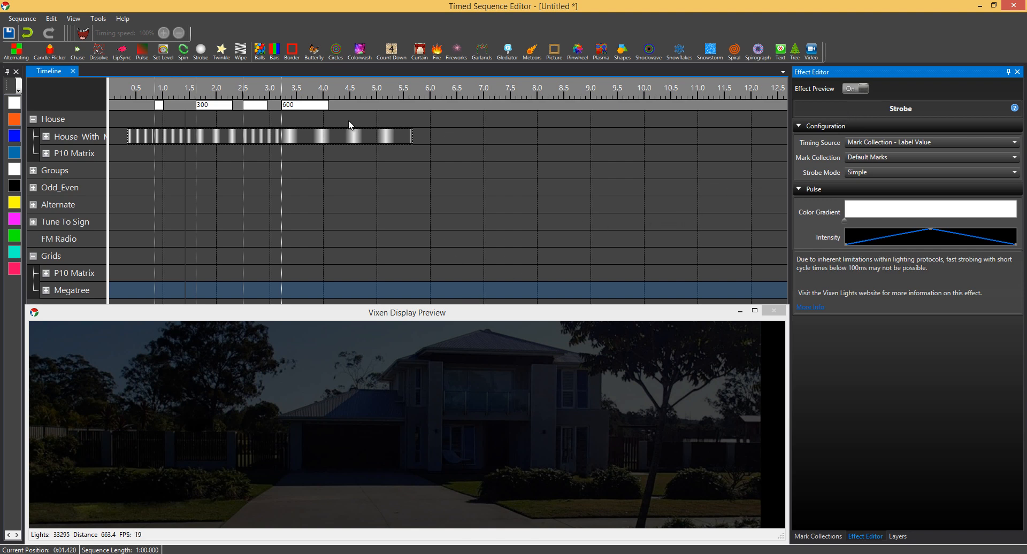
pyautogui.click(850, 90)
pyautogui.click(850, 88)
# - Move the Strobe effect back to the Megatree row and turn on the effect preview
pyautogui.moveTo(203, 222); pyautogui.dragTo(205, 286)
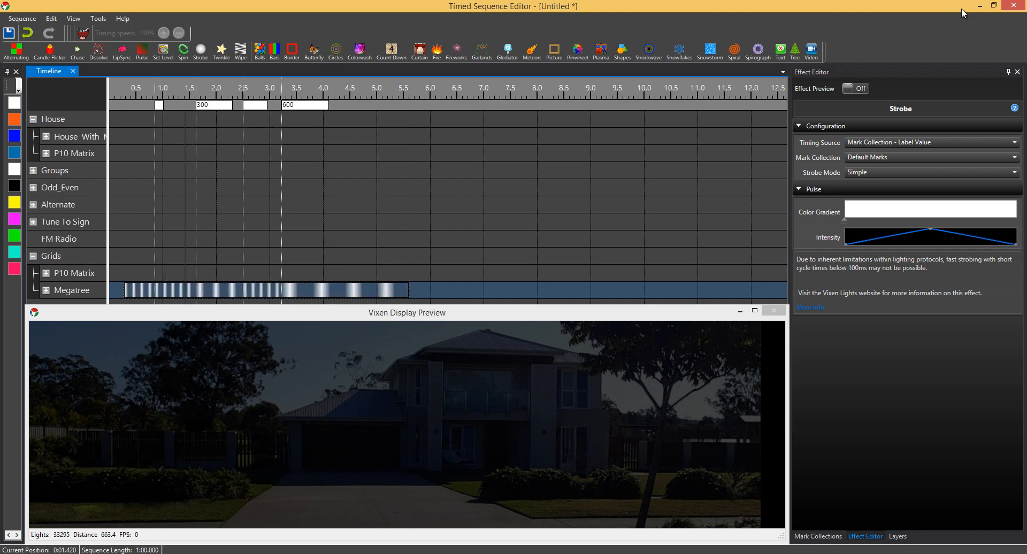
pyautogui.click(855, 88)
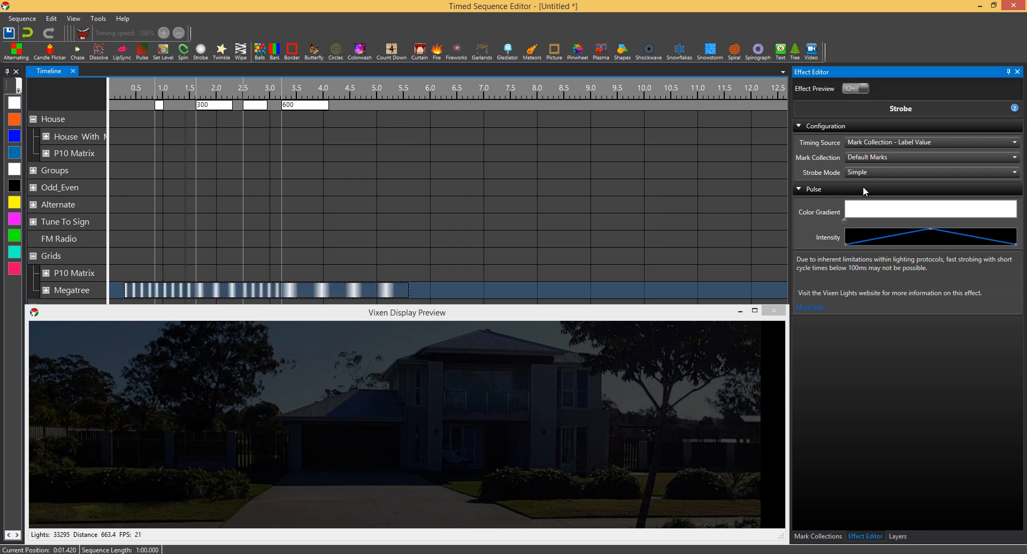